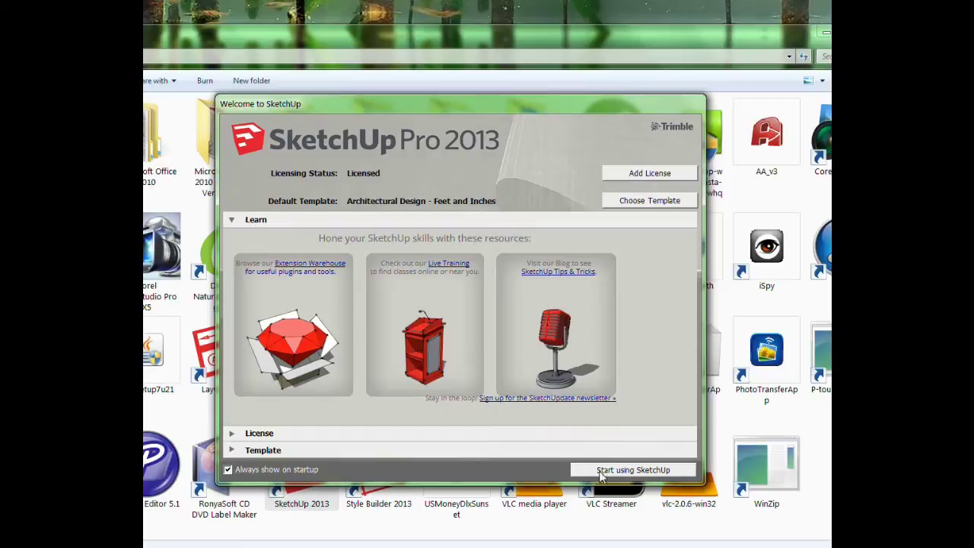
# Start a new untitled model and delete the default person figure, leaving only the axes.
pyautogui.click(826, 34)
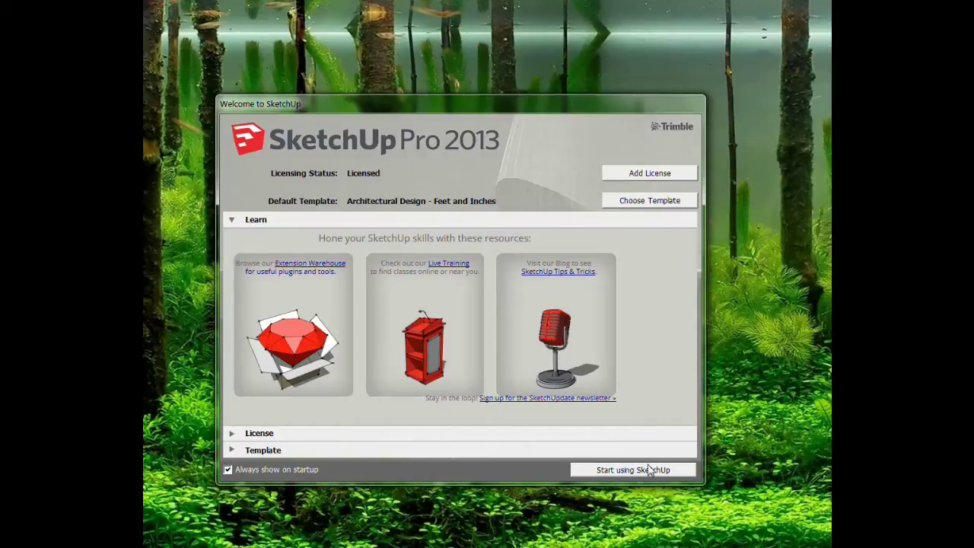
pyautogui.click(646, 469)
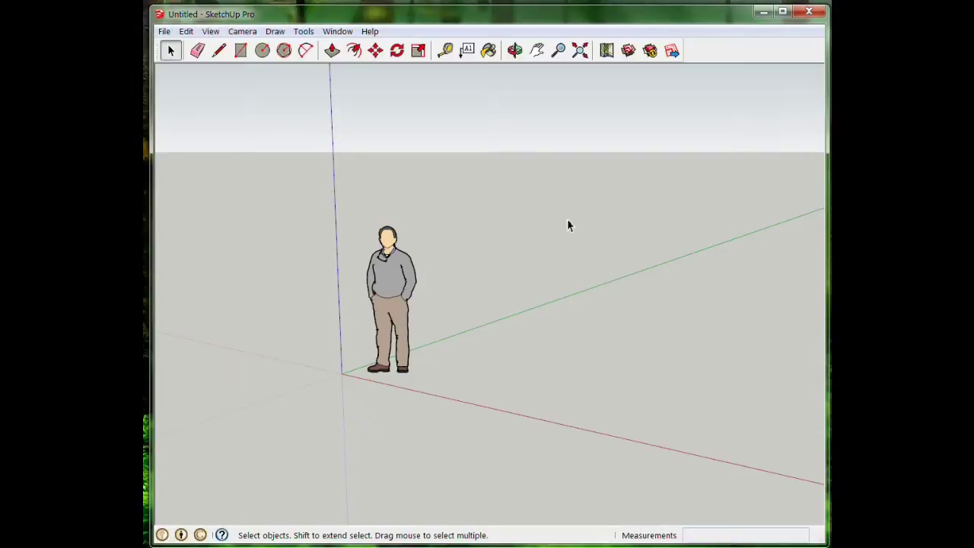
pyautogui.moveTo(397, 297); pyautogui.dragTo(487, 271, button='middle')
pyautogui.click(387, 282)
pyautogui.press('Delete')
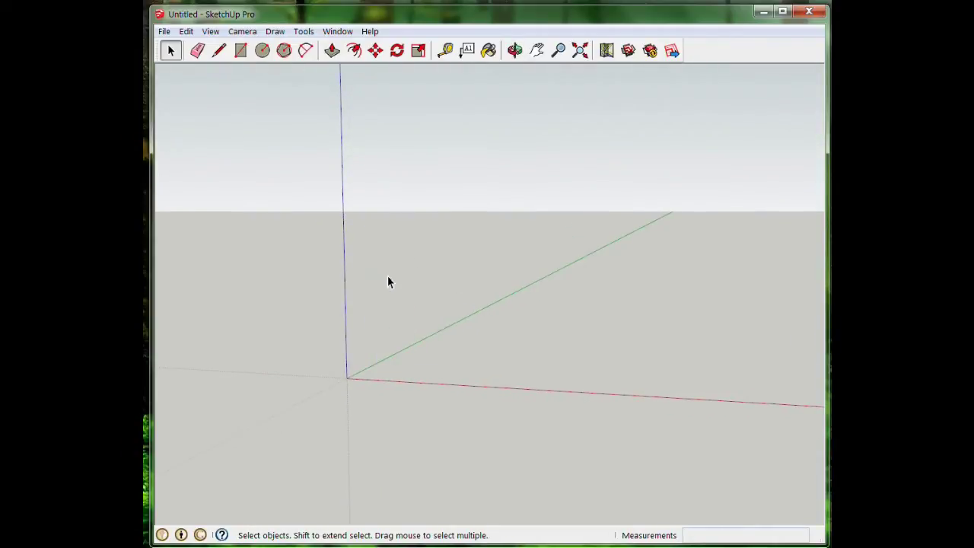
# Draw an upright rectangle from the blue axis and size it 4' by 8'.
pyautogui.click(240, 50)
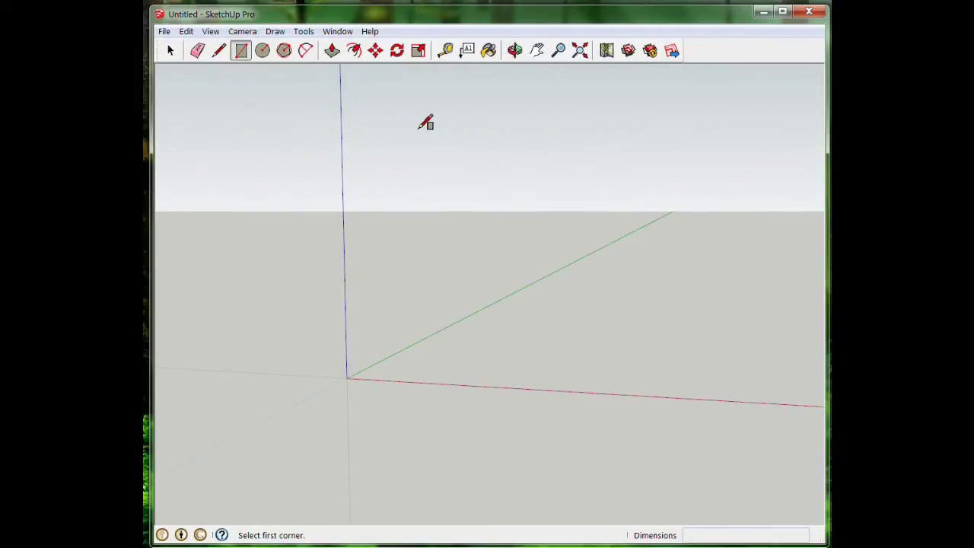
pyautogui.click(342, 143)
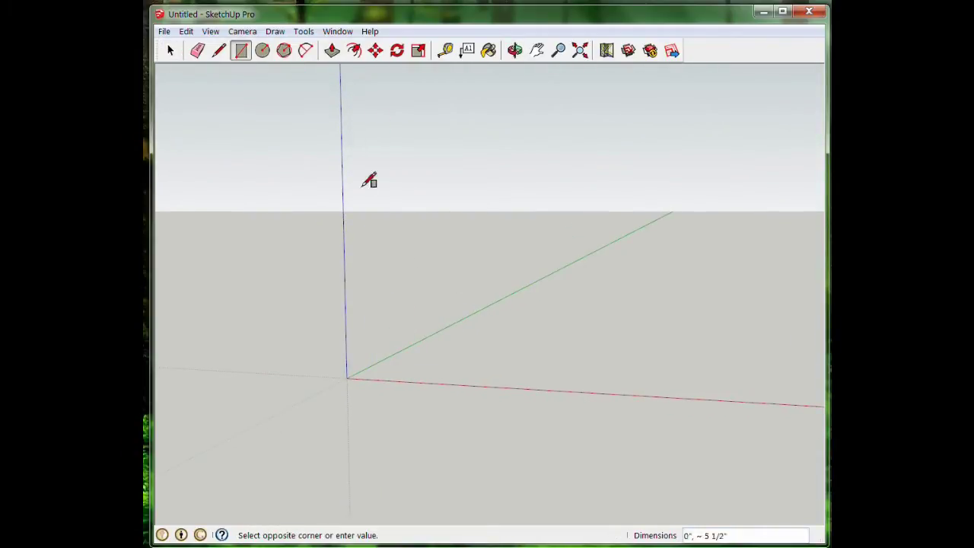
pyautogui.click(499, 385)
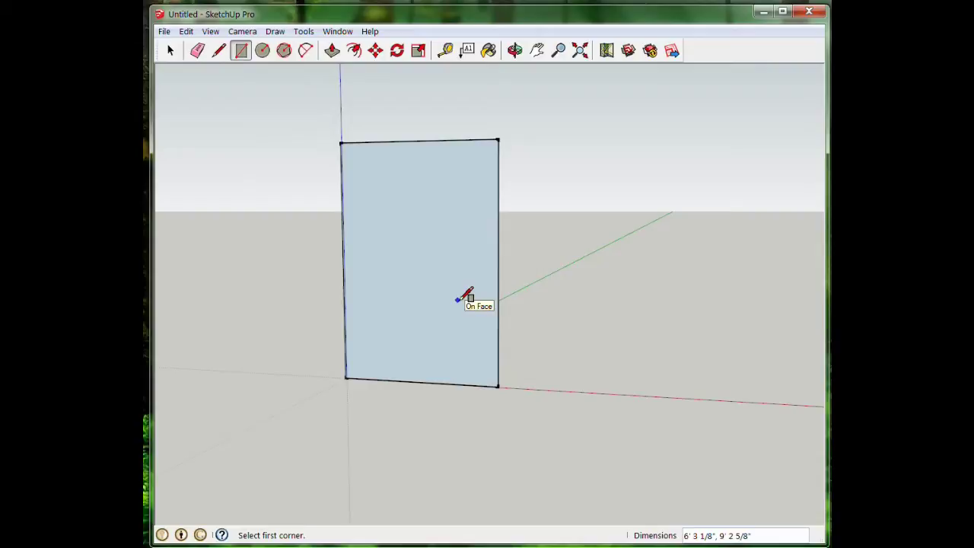
pyautogui.write("4',8")
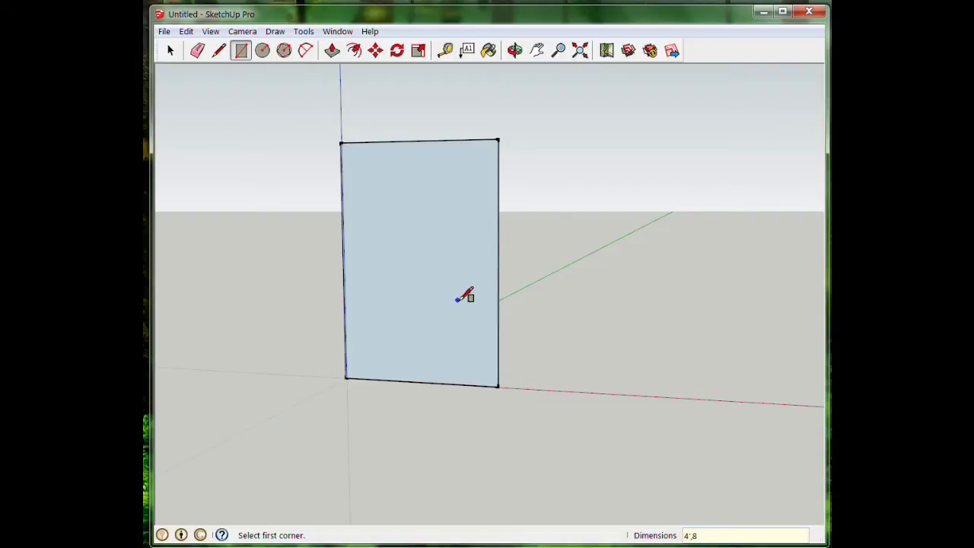
pyautogui.press('Return')
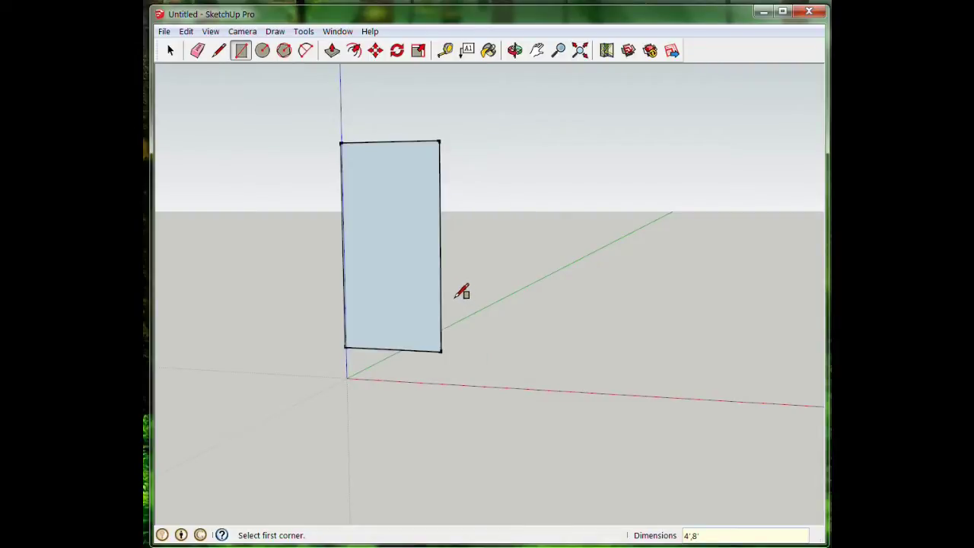
pyautogui.scroll(5, 409, 250)
# Push/pull the rectangle into a thin sheet about 1 3/8" thick and view it head-on.
pyautogui.press('m')
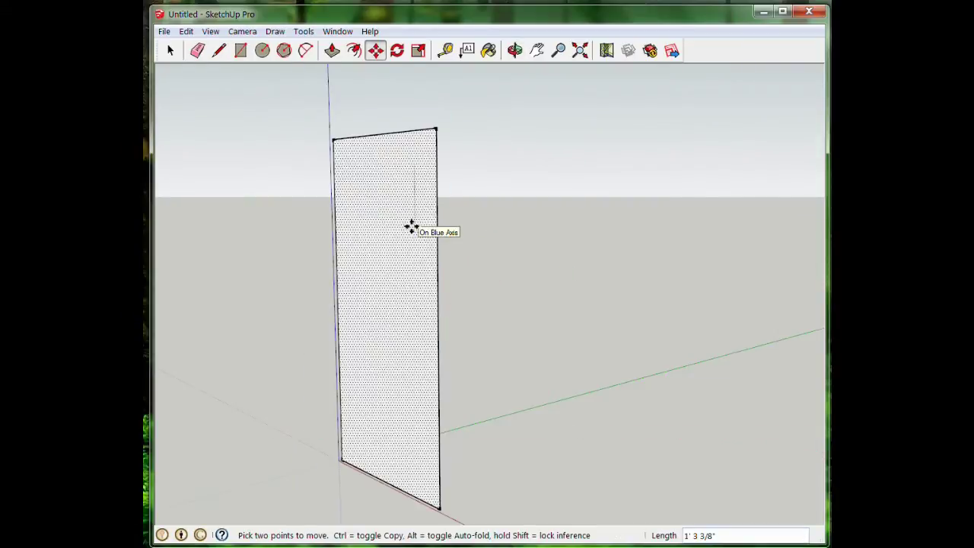
pyautogui.click(332, 51)
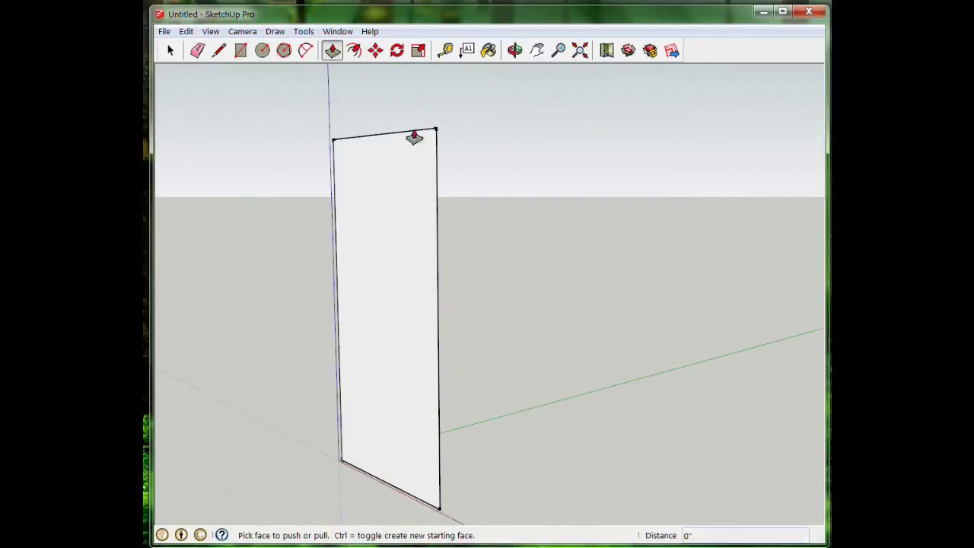
pyautogui.click(428, 235)
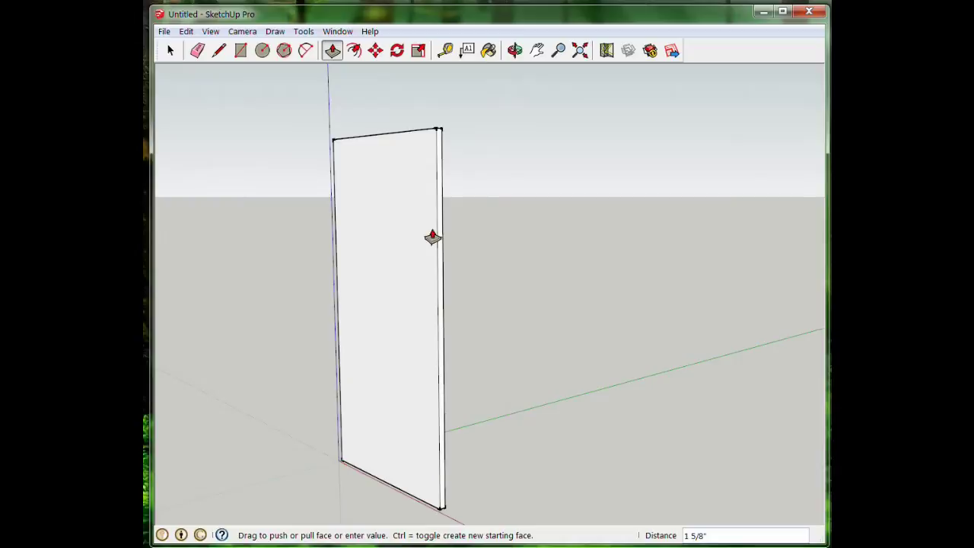
pyautogui.click(432, 228)
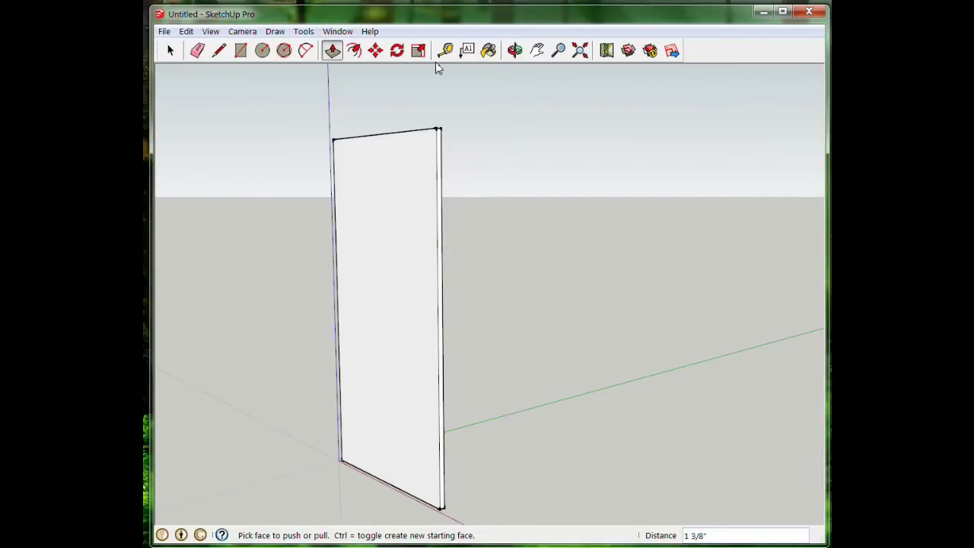
pyautogui.click(169, 49)
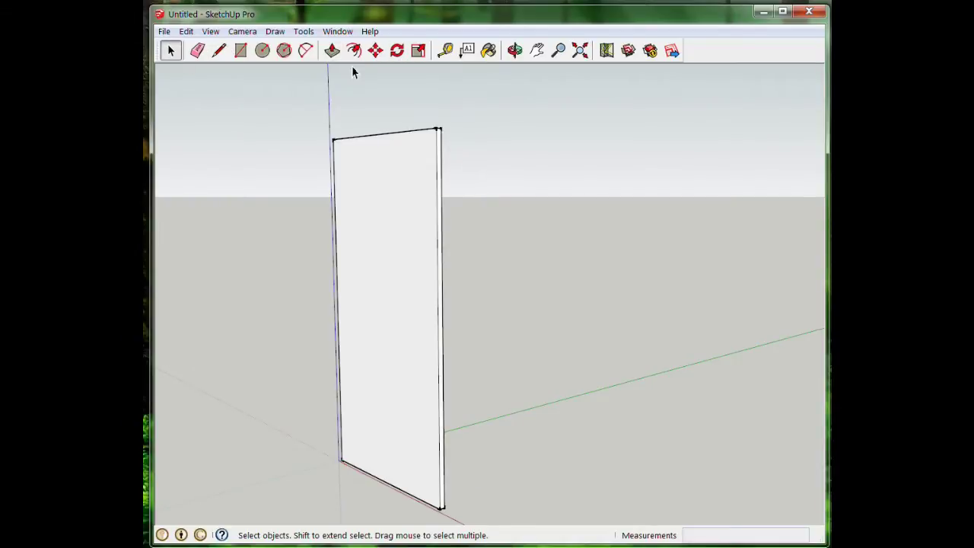
pyautogui.moveTo(454, 243); pyautogui.dragTo(680, 200, button='middle')
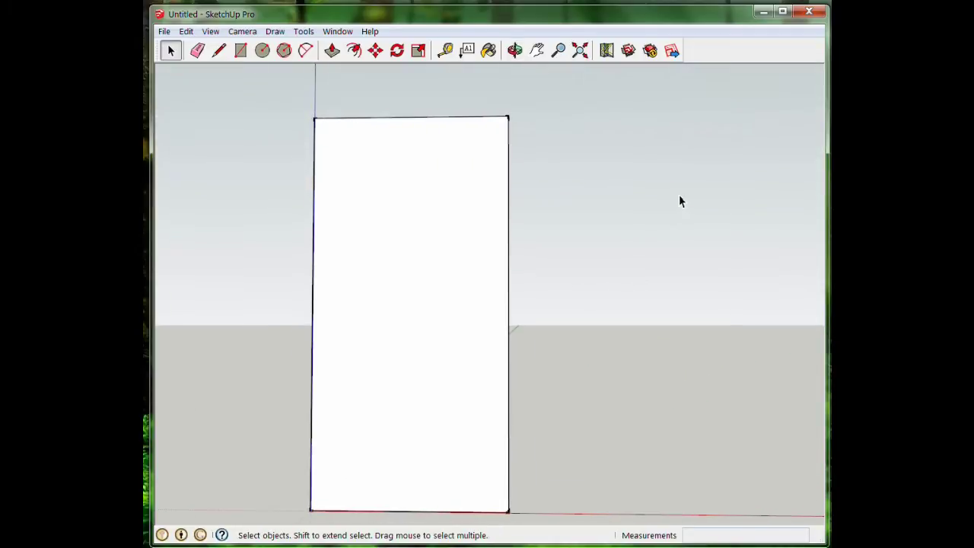
# Mark a guide point 21 inches from the top-left corner and draw a vertical cut line there.
pyautogui.click(445, 50)
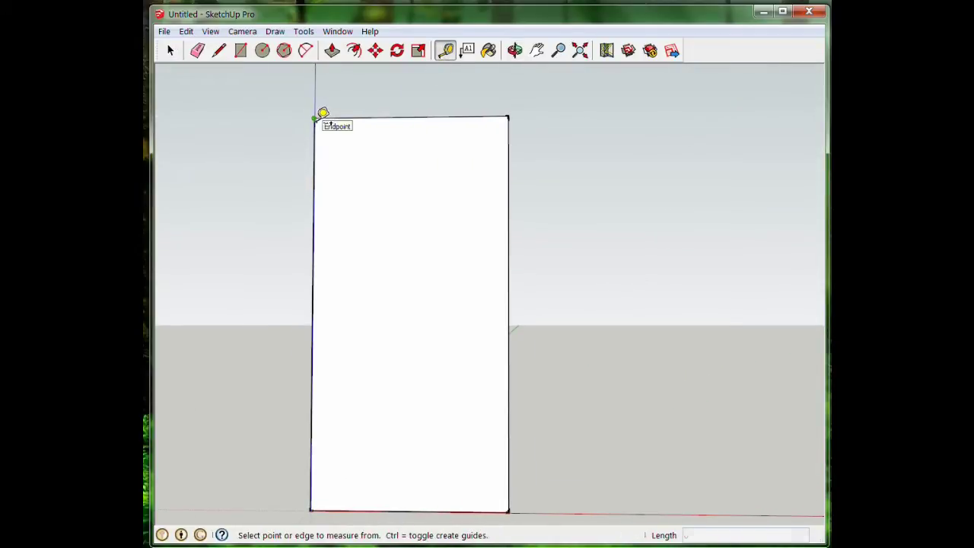
pyautogui.click(315, 118)
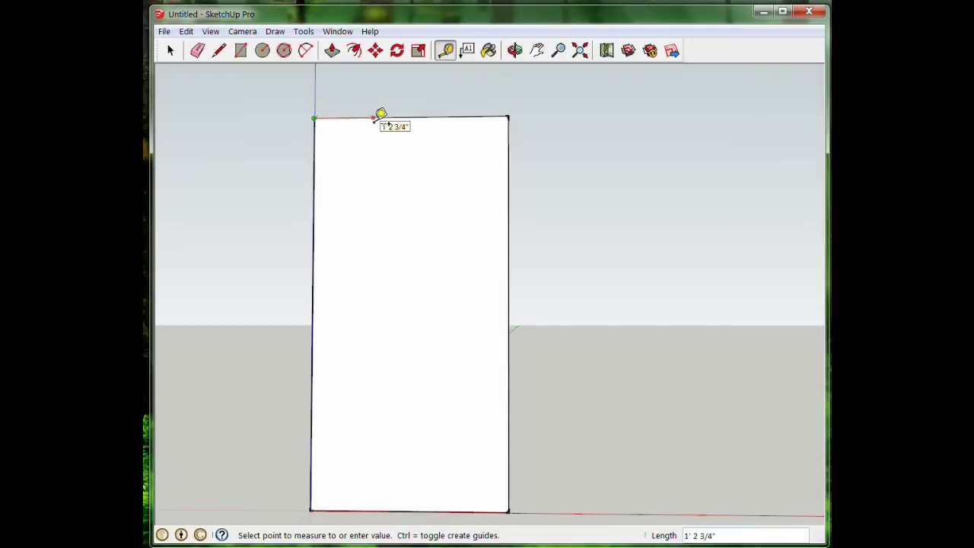
pyautogui.write('21')
pyautogui.press('Return')
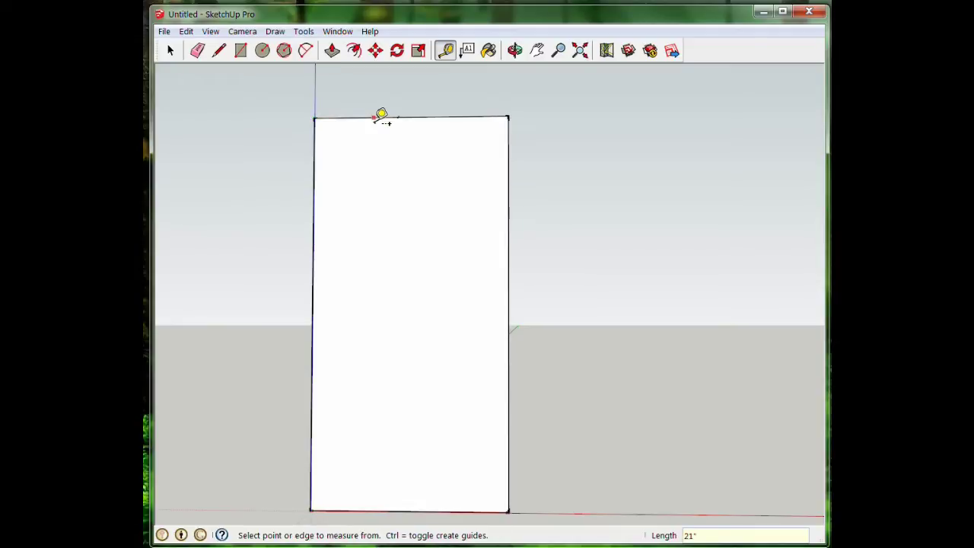
pyautogui.click(220, 52)
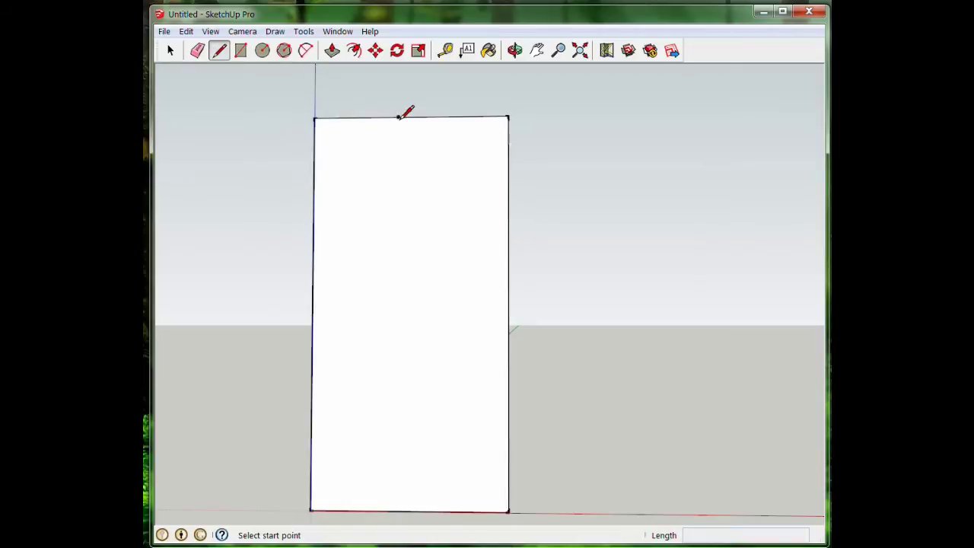
pyautogui.click(398, 117)
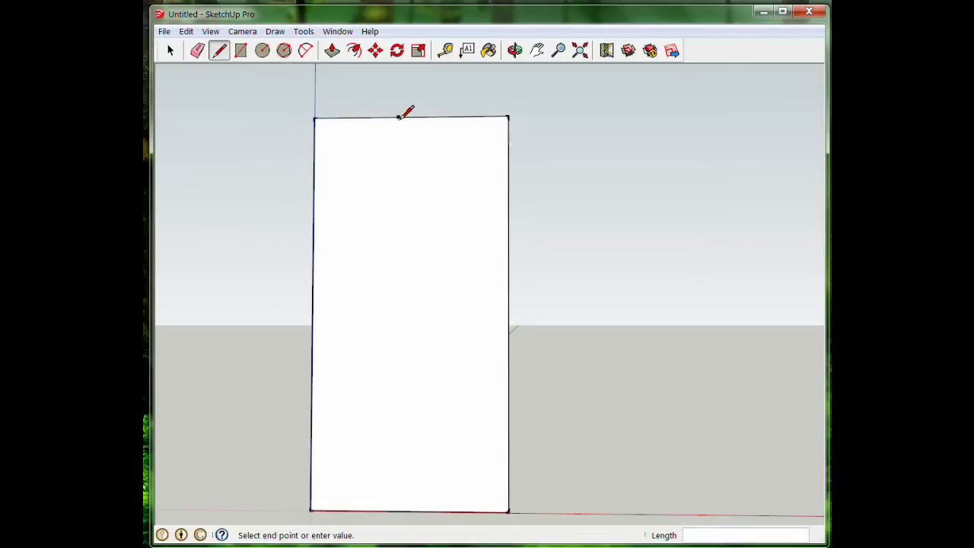
pyautogui.click(397, 510)
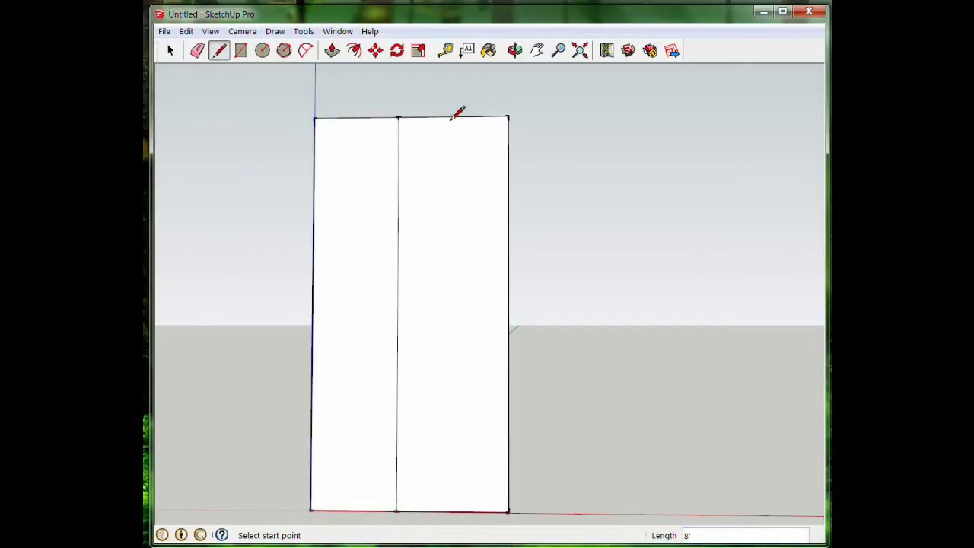
# Measure 24 inches along the top edge from the first cut line.
pyautogui.click(445, 50)
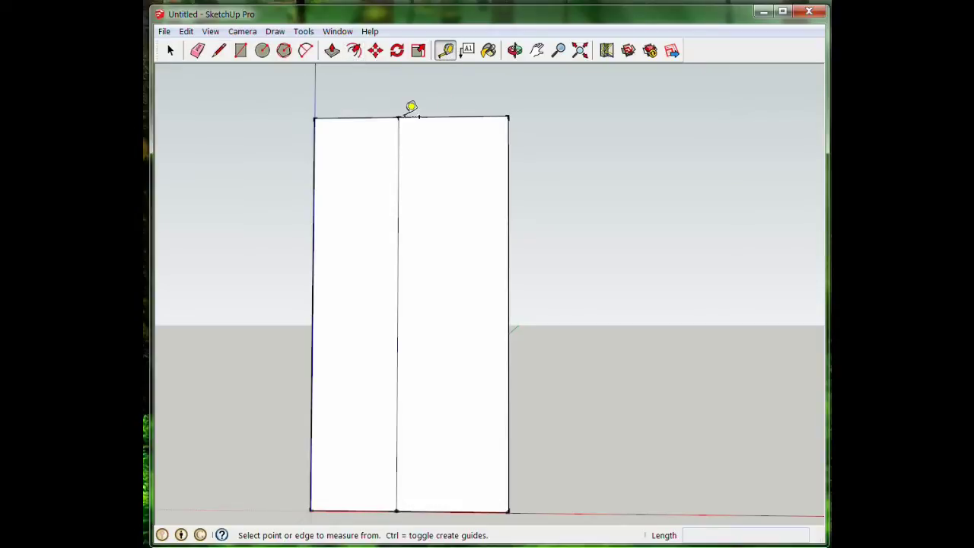
pyautogui.click(398, 117)
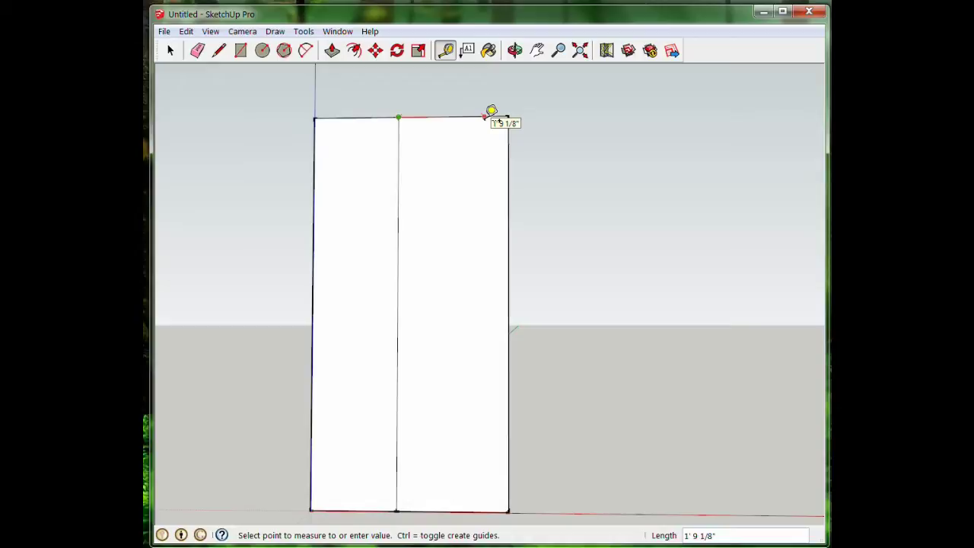
pyautogui.write('24')
pyautogui.press('Return')
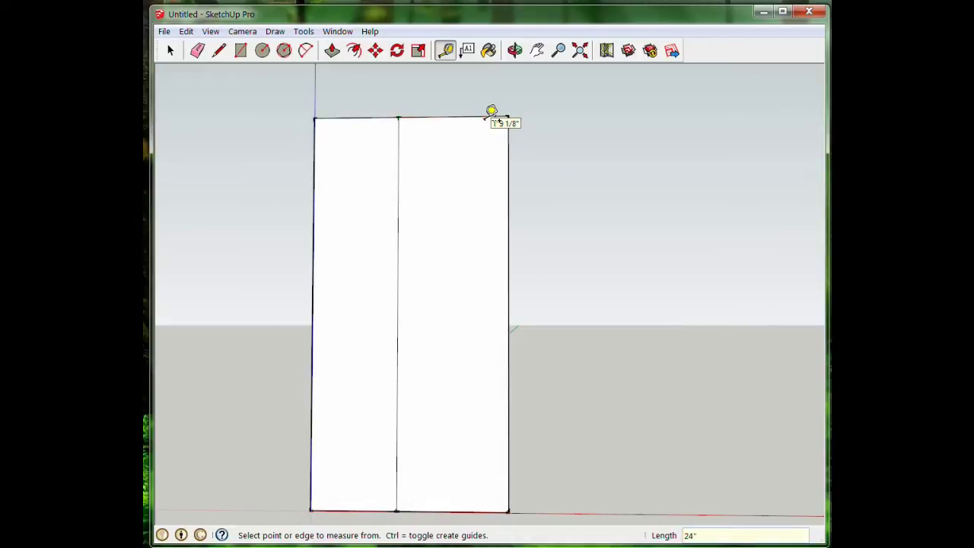
# Draw a second vertical cut line from the 24 inch point down to the bottom edge.
pyautogui.click(219, 50)
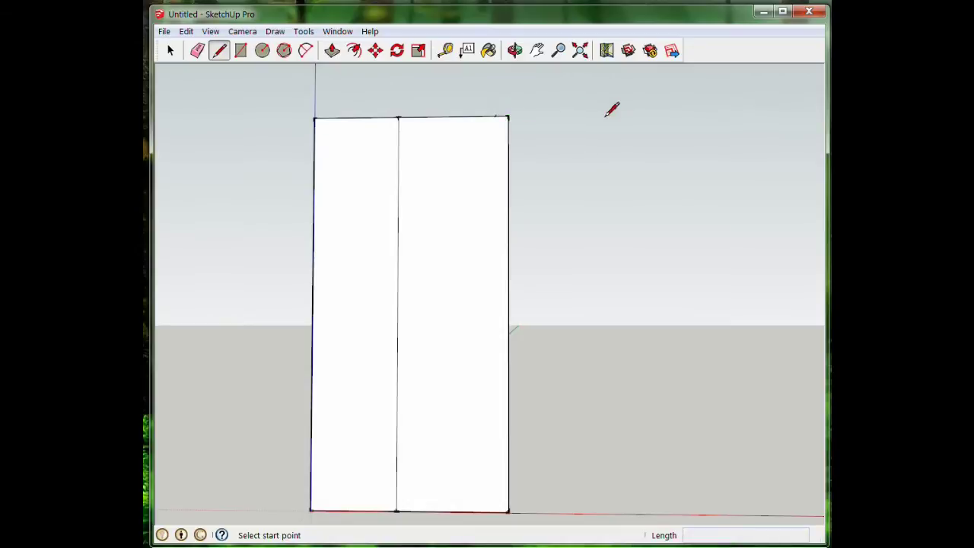
pyautogui.moveTo(610, 106); pyautogui.dragTo(589, 230, button='middle')
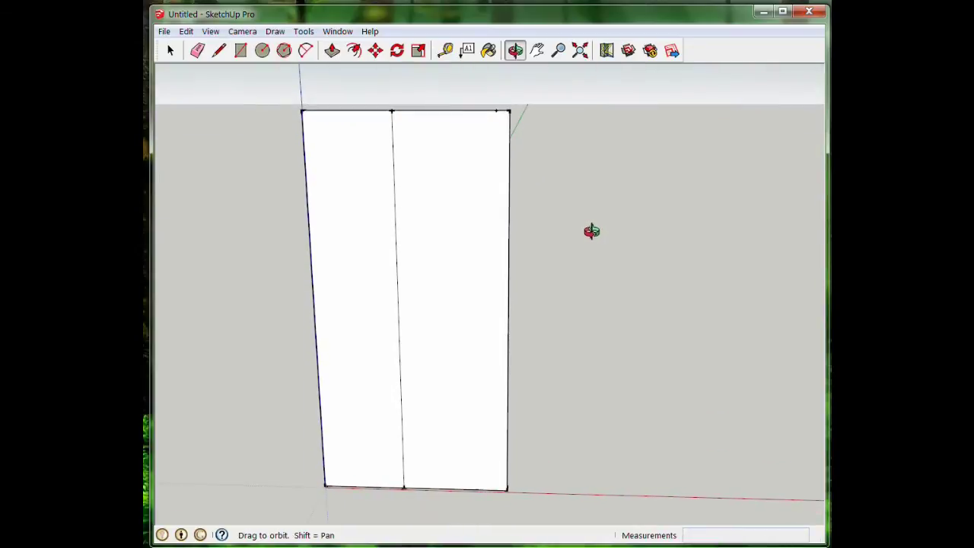
pyautogui.click(498, 111)
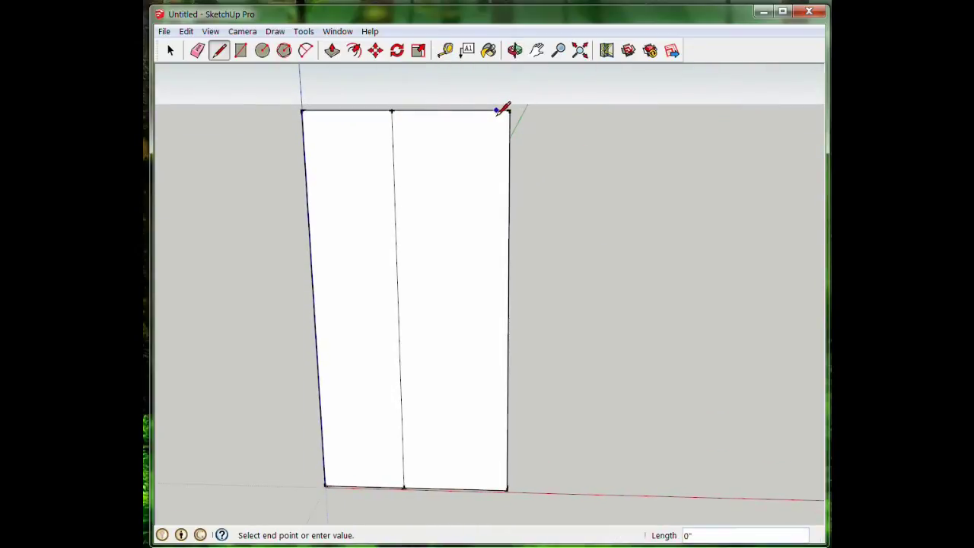
pyautogui.click(495, 490)
pyautogui.moveTo(583, 421); pyautogui.dragTo(629, 343, button='middle')
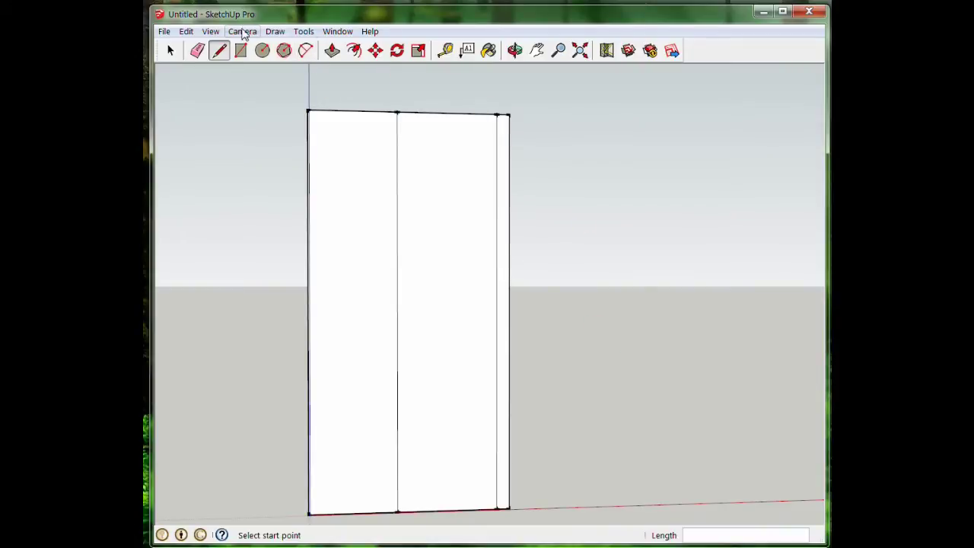
# Browse the menus for a text-labelling tool.
pyautogui.click(210, 31)
pyautogui.moveTo(242, 31)
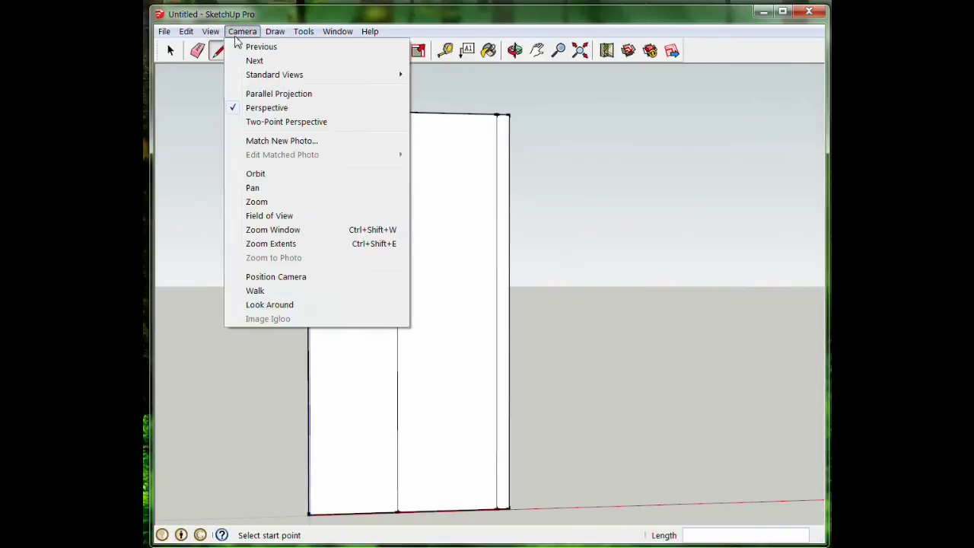
pyautogui.moveTo(275, 31)
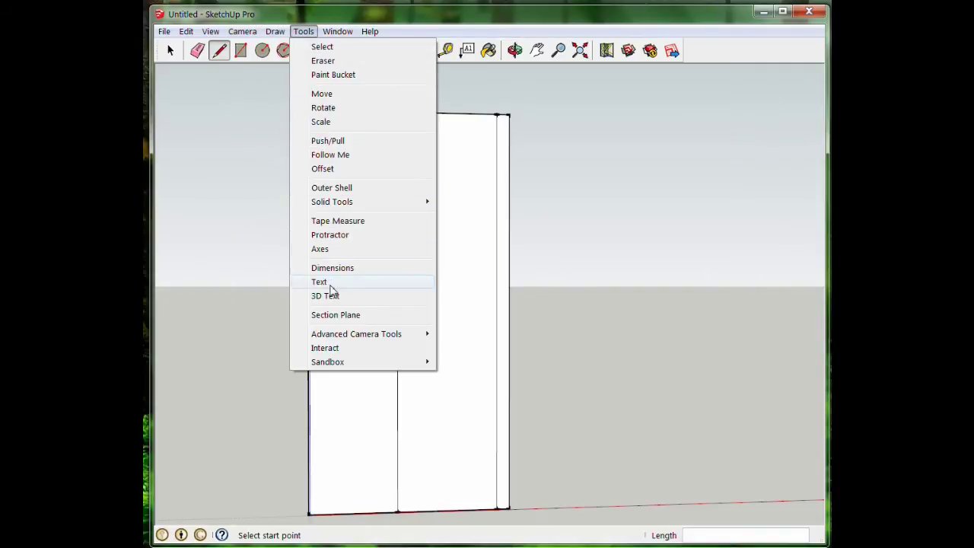
# Label the left section of the panel "21 inch".
pyautogui.click(327, 281)
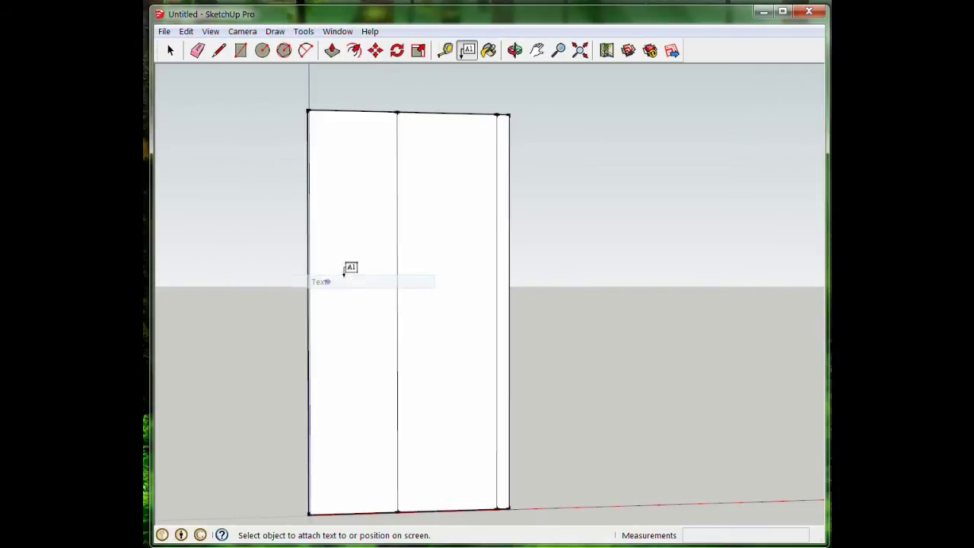
pyautogui.click(318, 237)
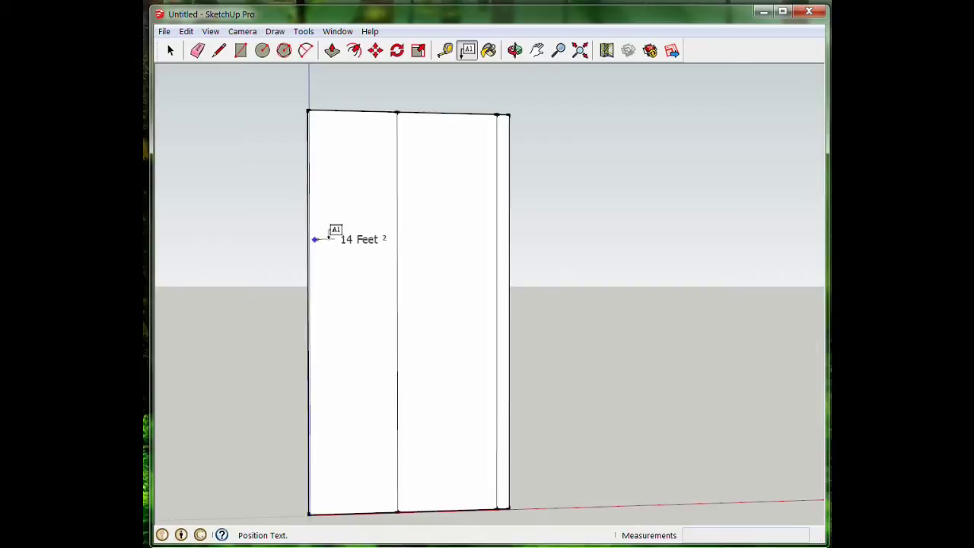
pyautogui.click(335, 228)
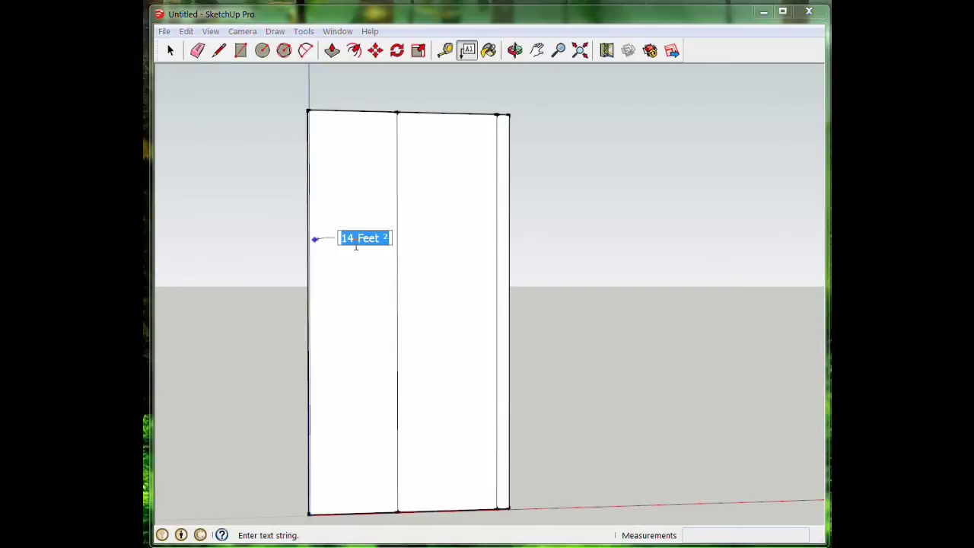
pyautogui.write('21 inch')
pyautogui.press('Return')
pyautogui.click(424, 205)
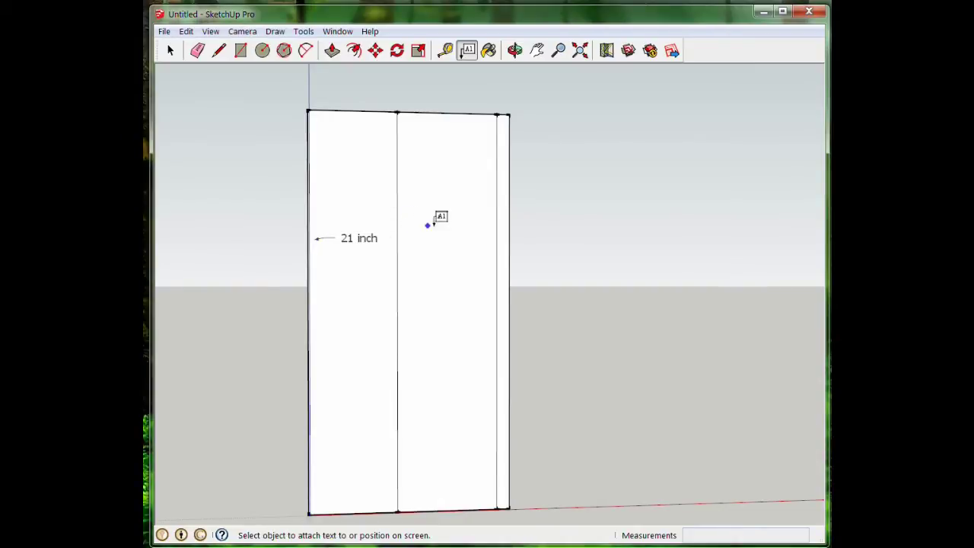
# Label the middle section "24 inch".
pyautogui.click(488, 238)
pyautogui.click(478, 231)
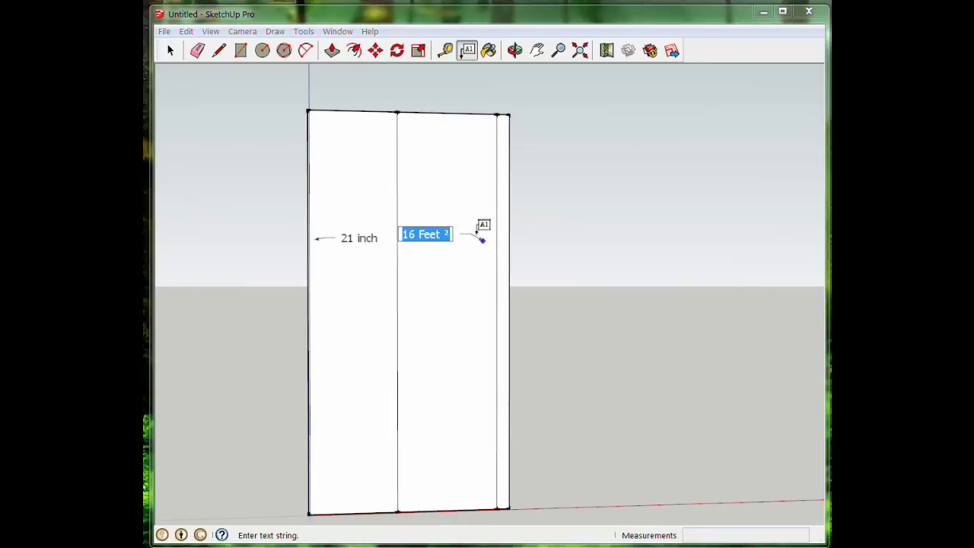
pyautogui.write('24')
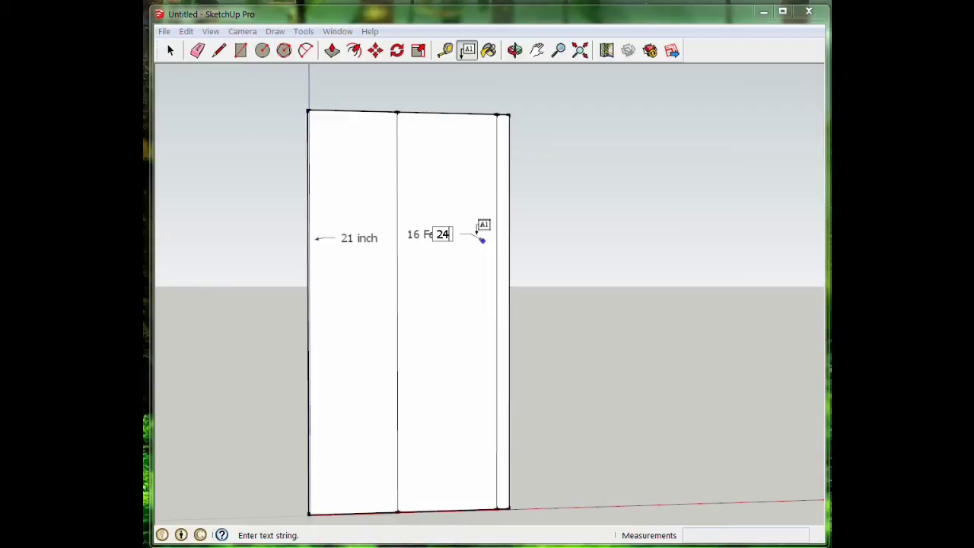
pyautogui.write('"')
pyautogui.press('BackSpace')
pyautogui.write('inch')
pyautogui.press('Return')
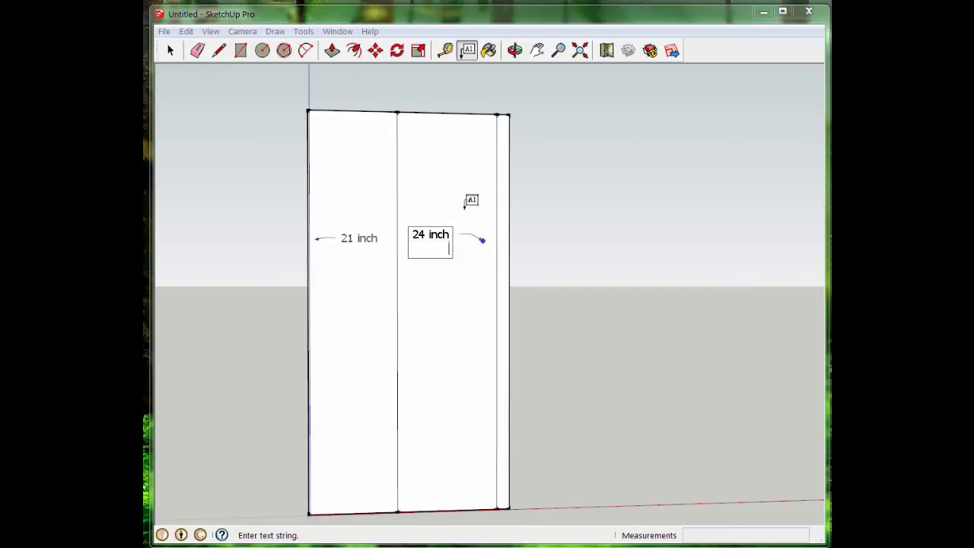
pyautogui.press('Return')
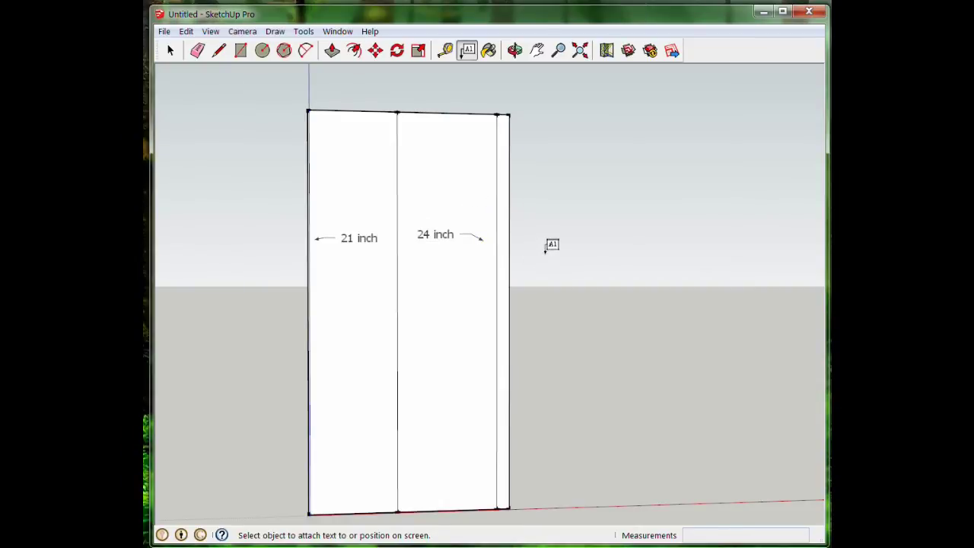
pyautogui.moveTo(550, 246); pyautogui.dragTo(445, 274, button='middle')
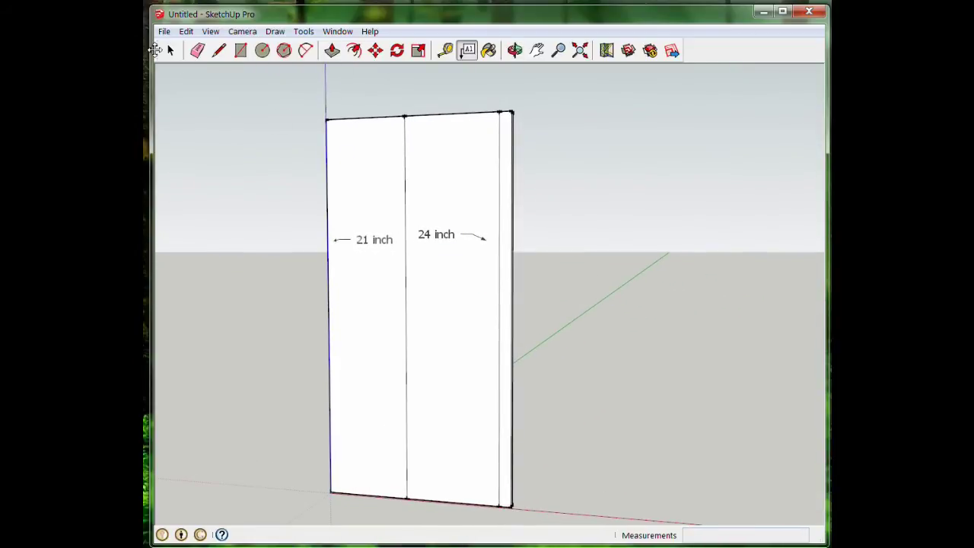
# Export the labelled panel view as a JPEG 2D graphic named 'cut'.
pyautogui.click(164, 34)
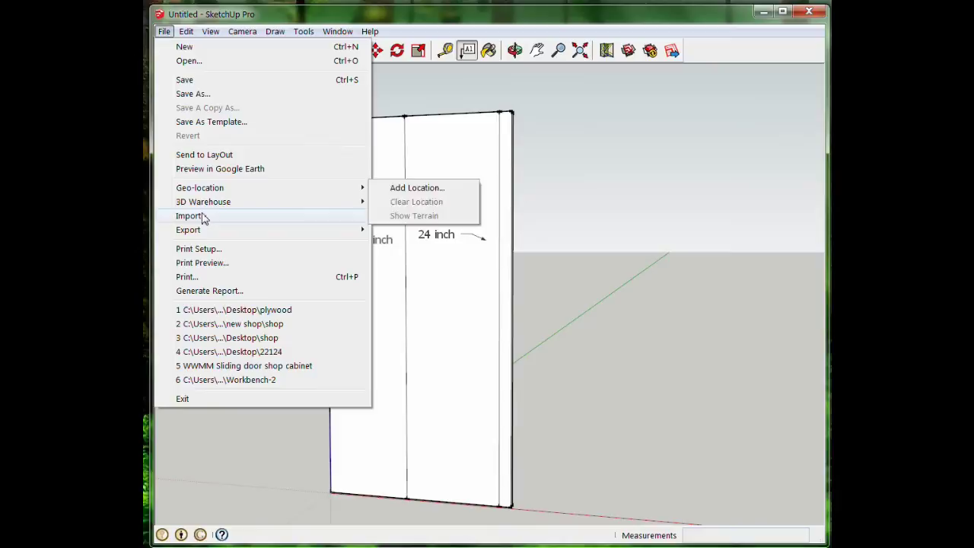
pyautogui.moveTo(228, 230)
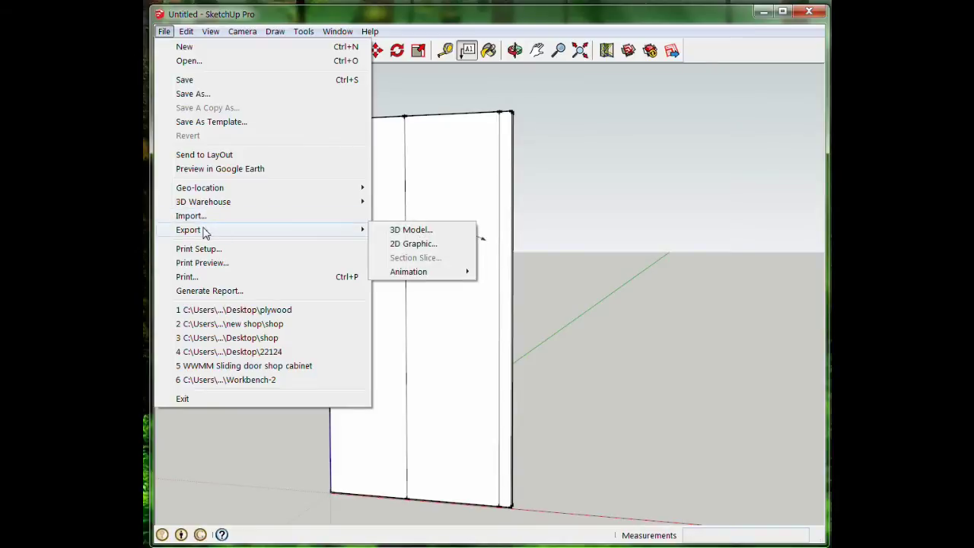
pyautogui.click(397, 245)
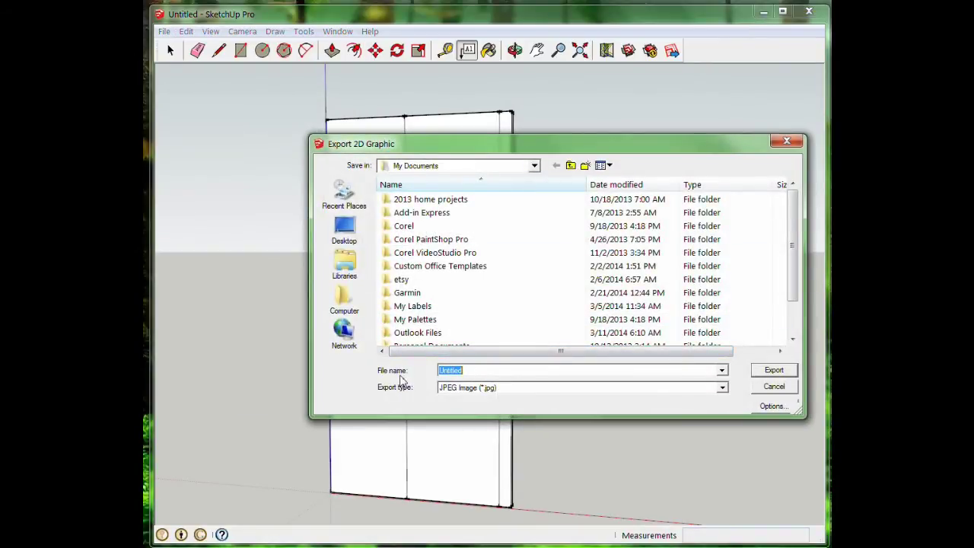
pyautogui.write('cuts')
pyautogui.click(775, 371)
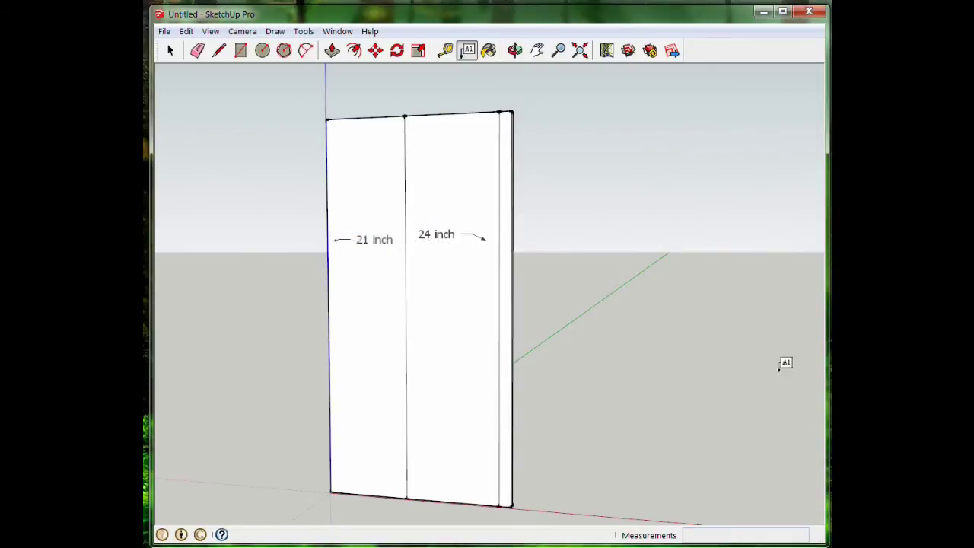